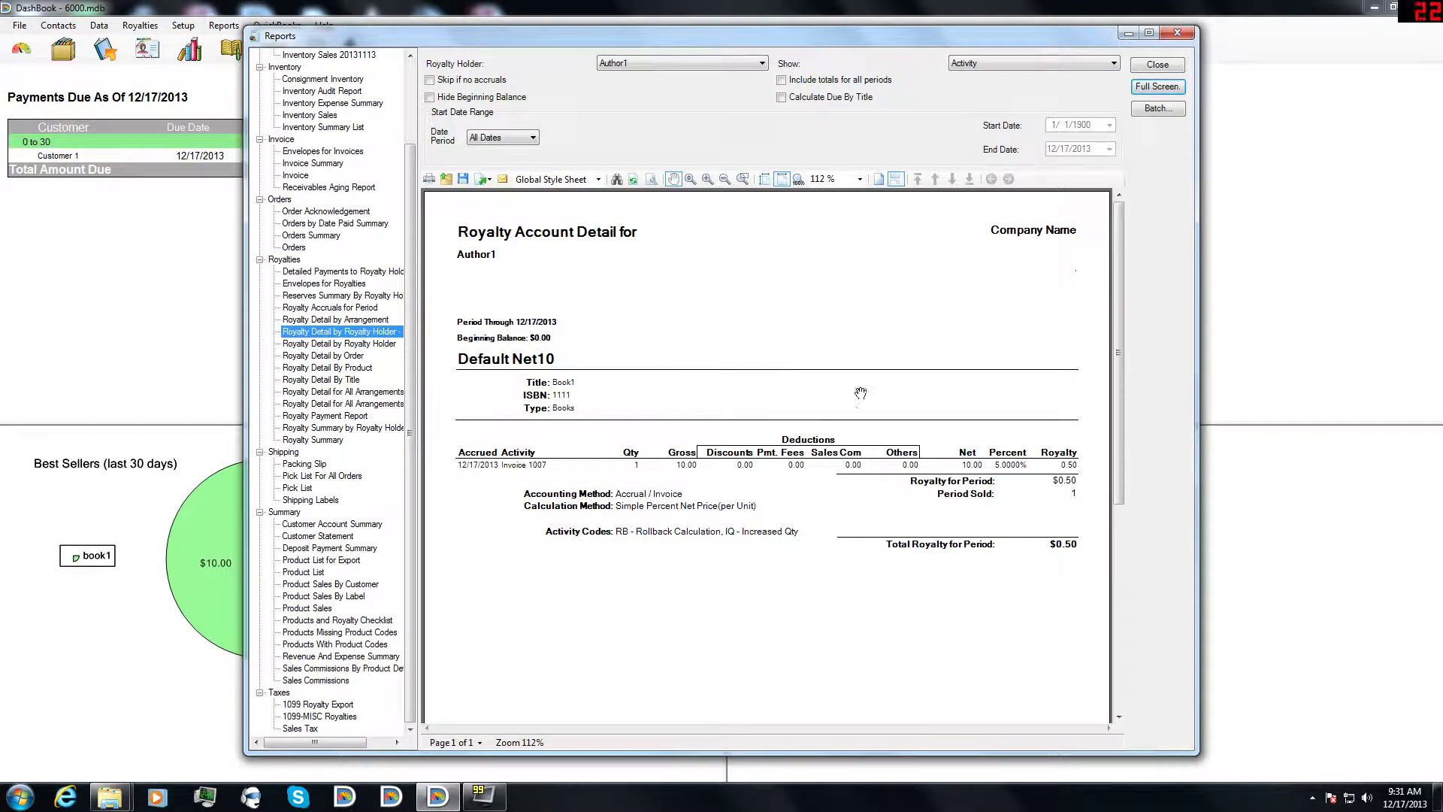
- Close the Reports window to return to the DashBook dashboard
left_click(1158, 65)
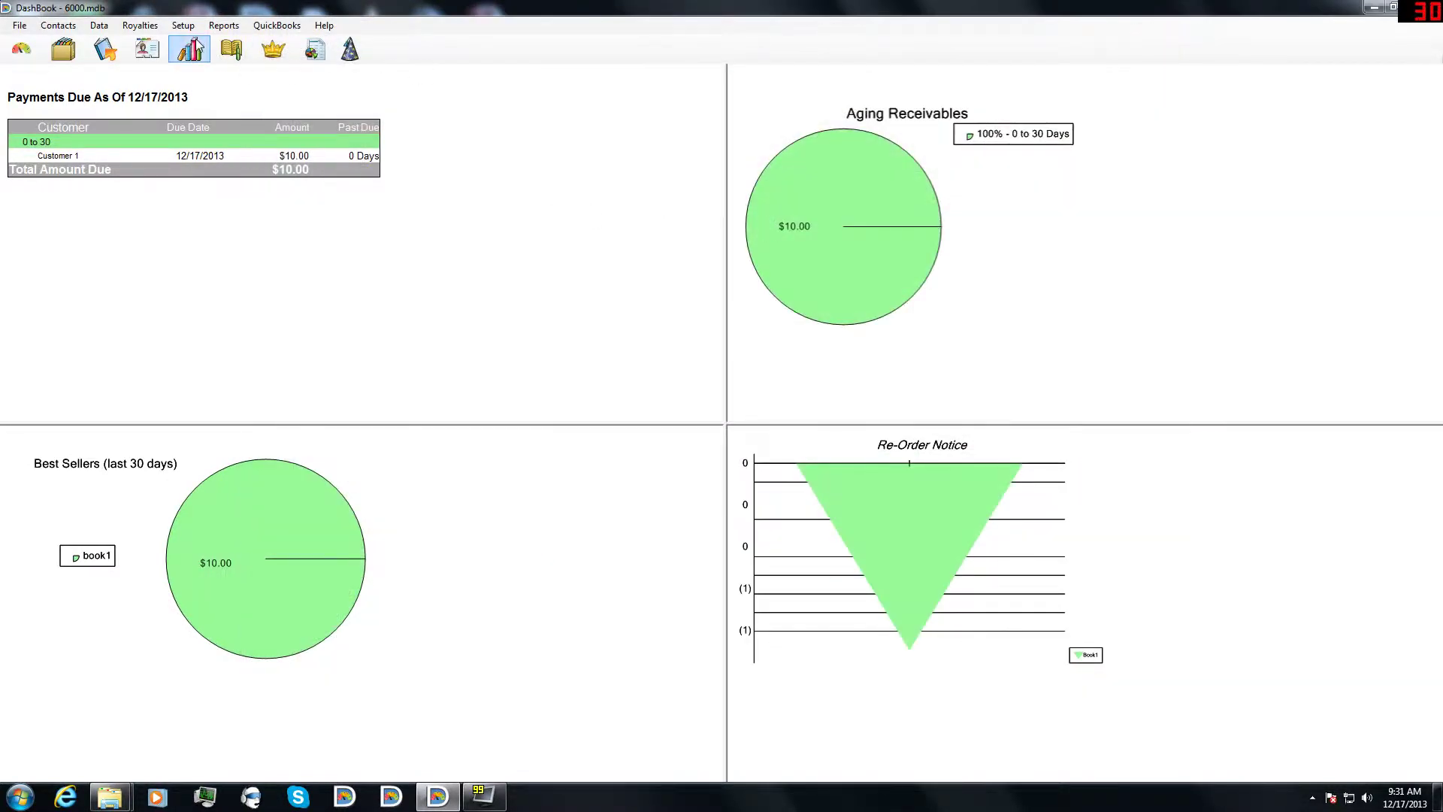
left_click(218, 26)
- Copy the Royalty Detail by Author - Portrait report, widen the window, and select the copy
left_click(234, 58)
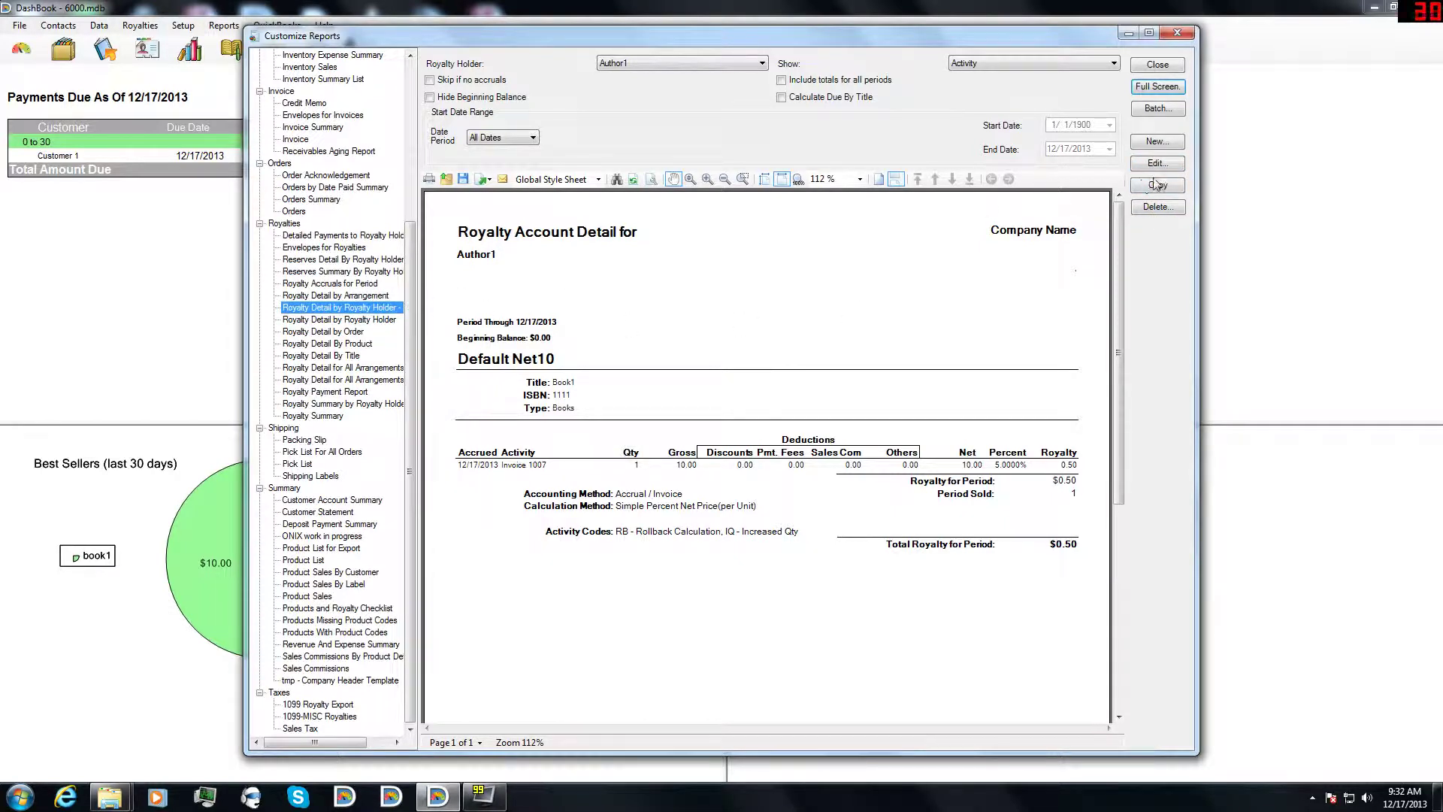
left_click(1155, 187)
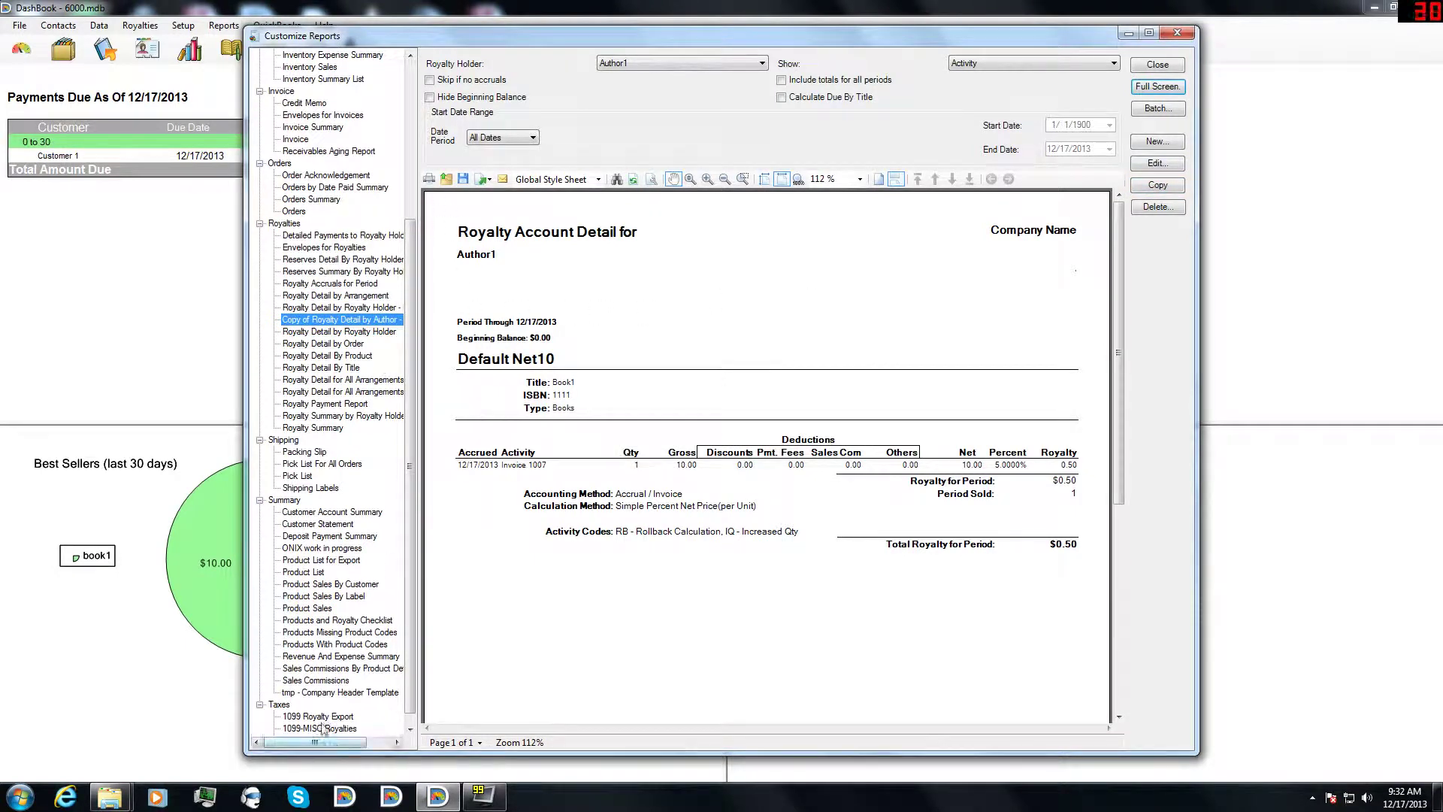
left_click_drag(247, 741, 104, 733)
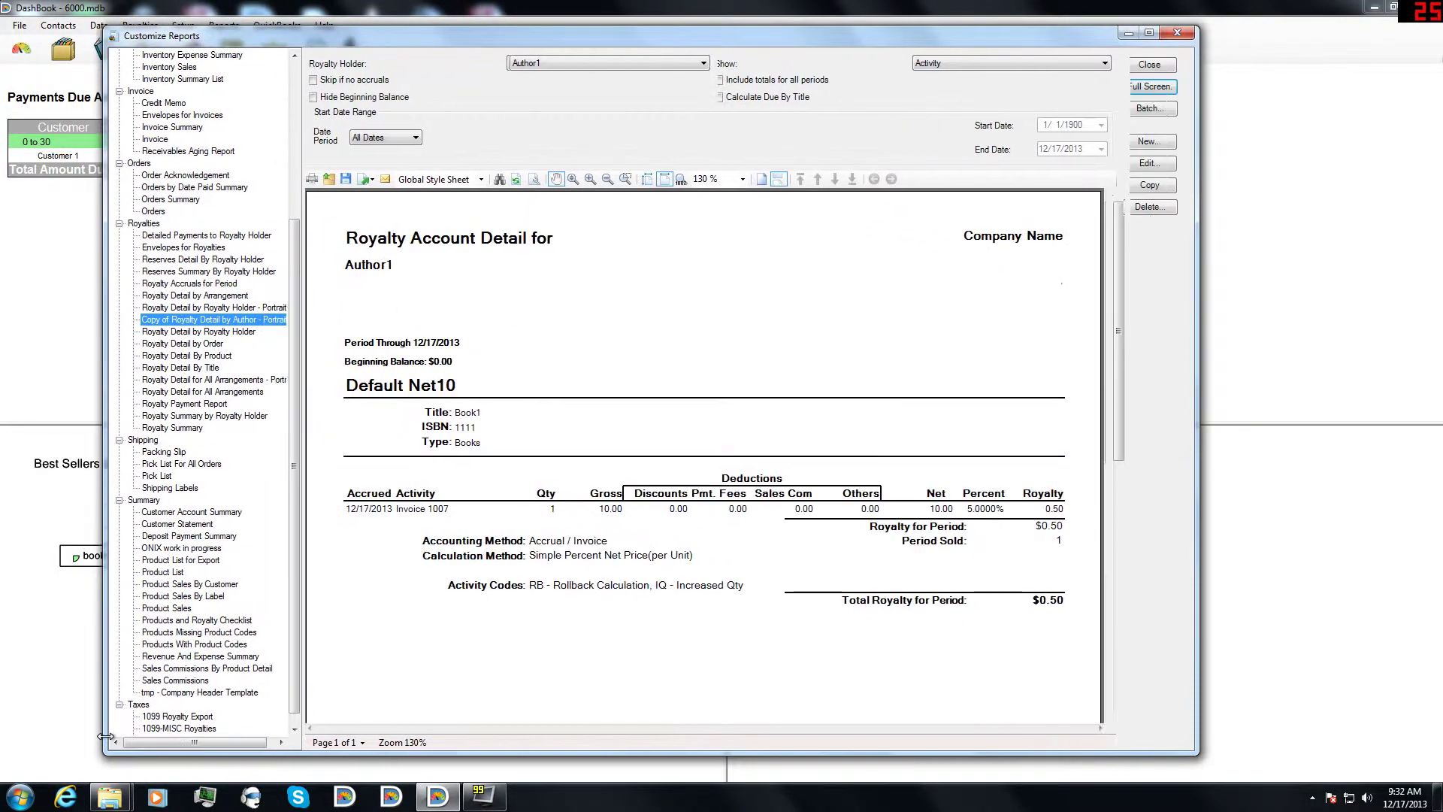
left_click_drag(302, 472, 370, 474)
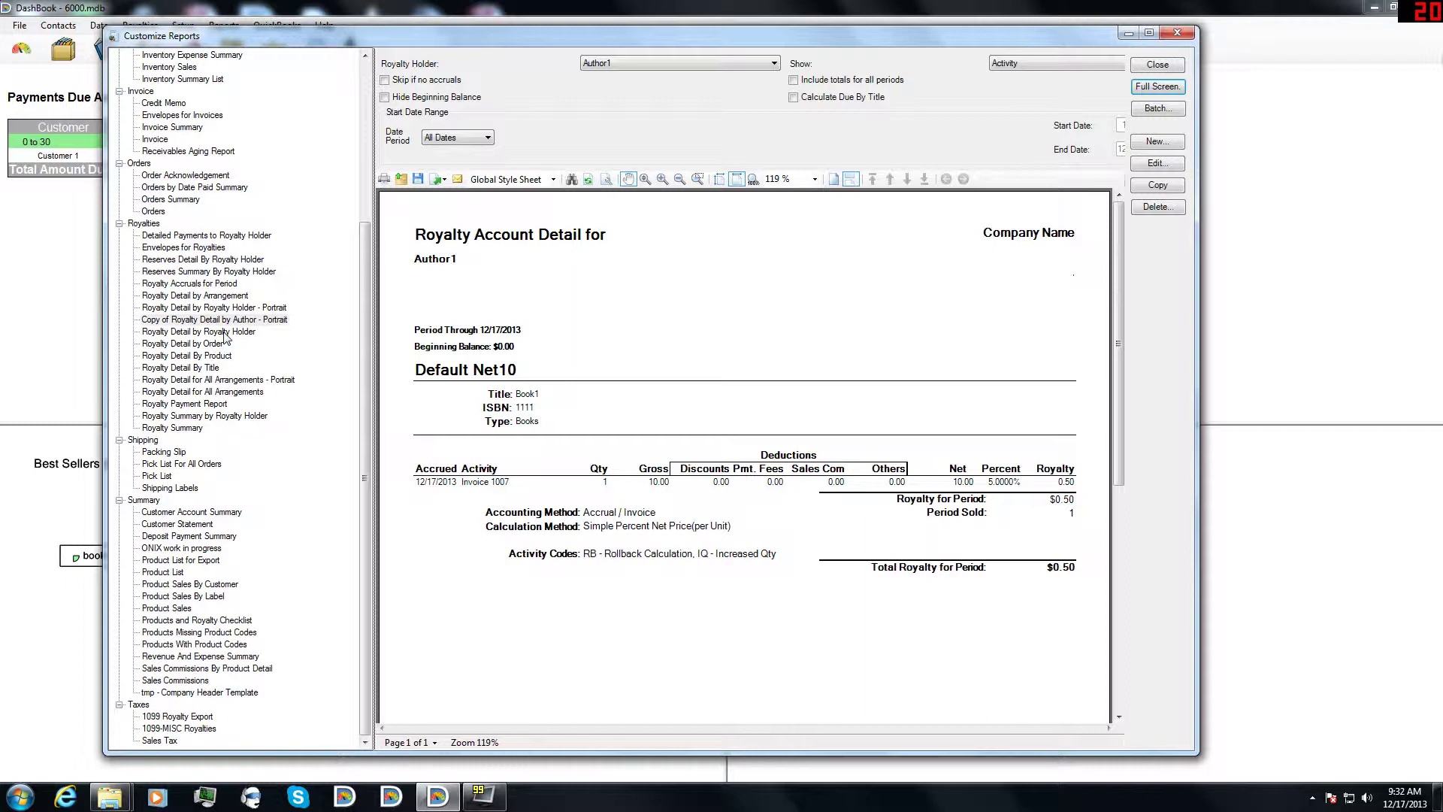
left_click(180, 320)
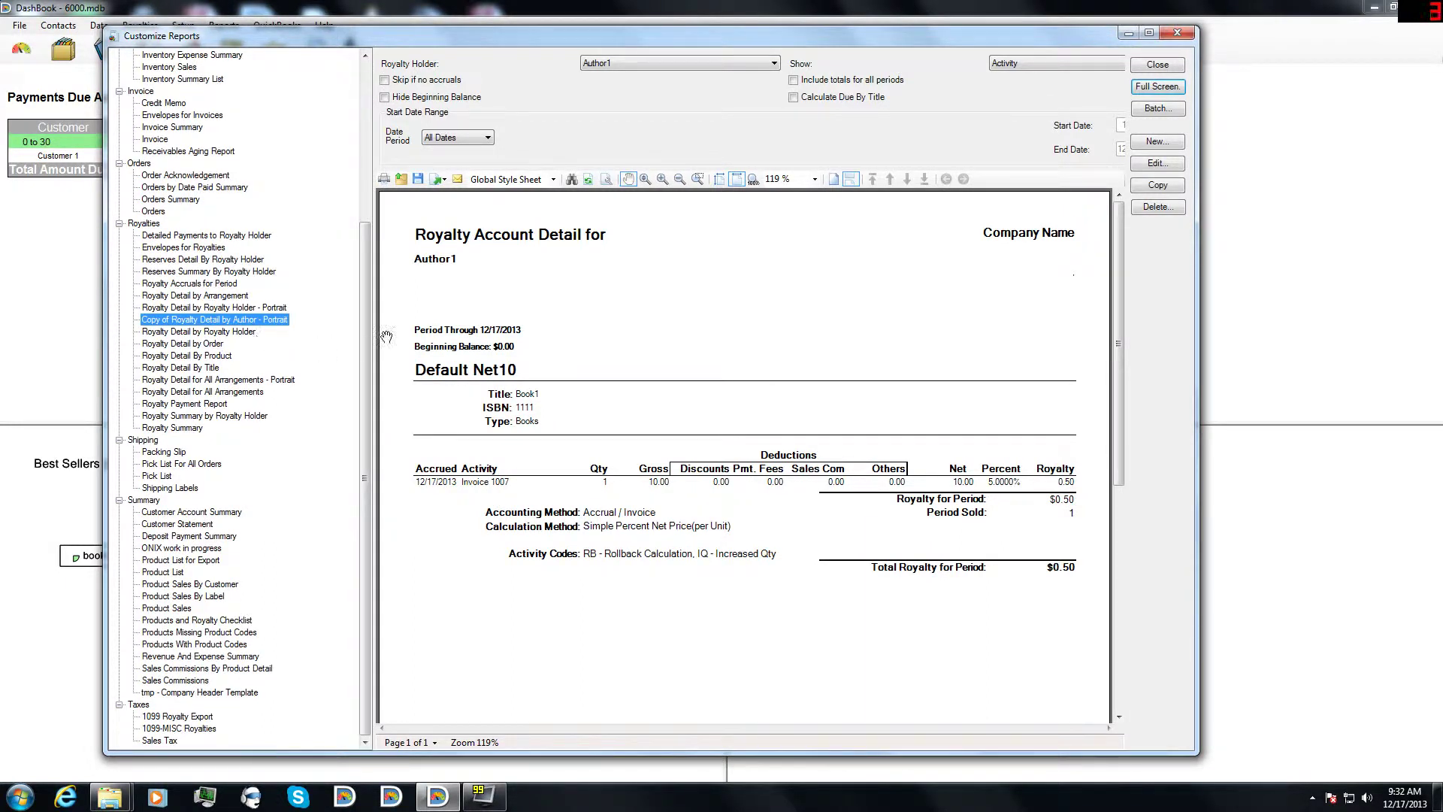
- Rename the copied report 'Royalty Detail by Author - Portrait 2' and select its Percent field
left_click(1167, 163)
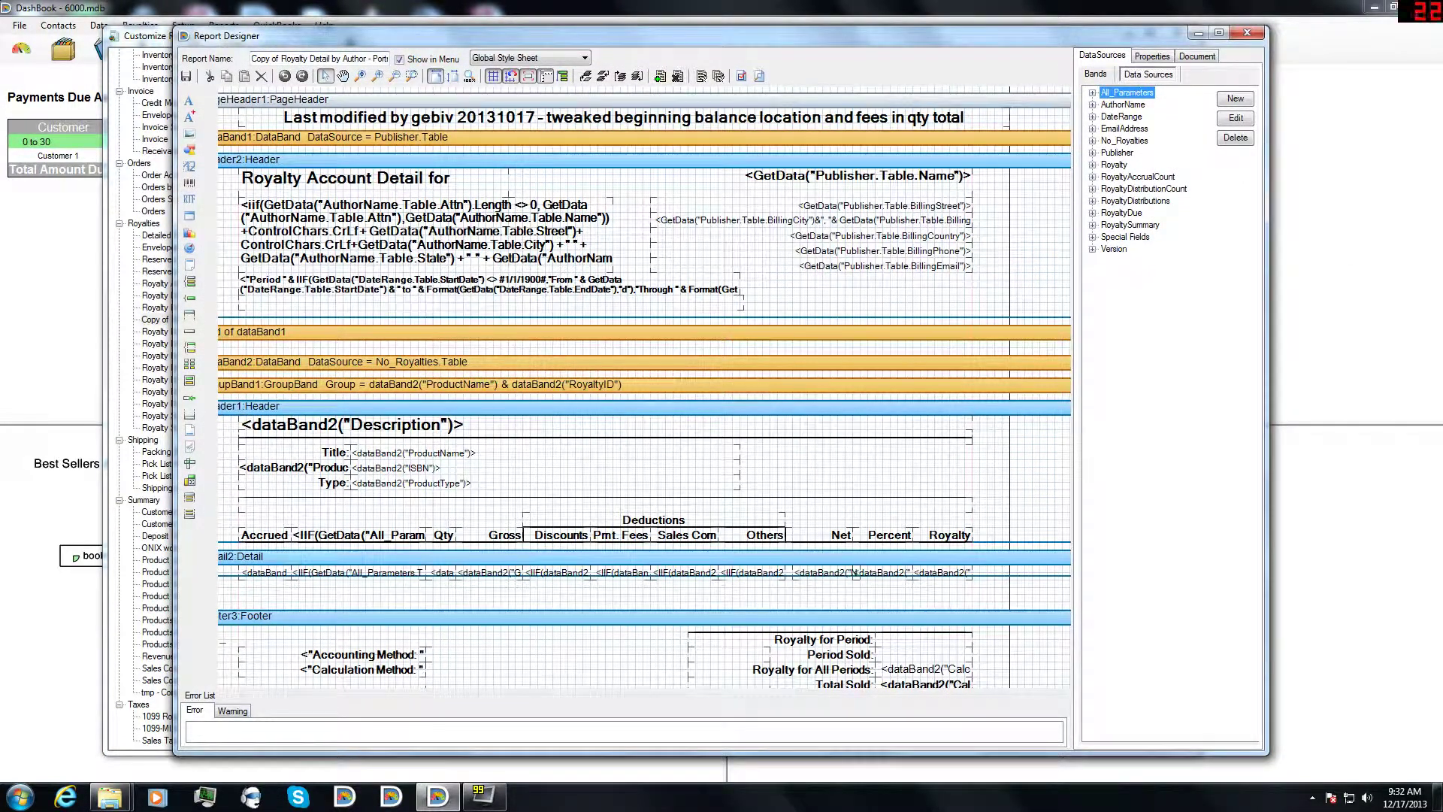
left_click_drag(251, 58, 285, 58)
key("Delete")
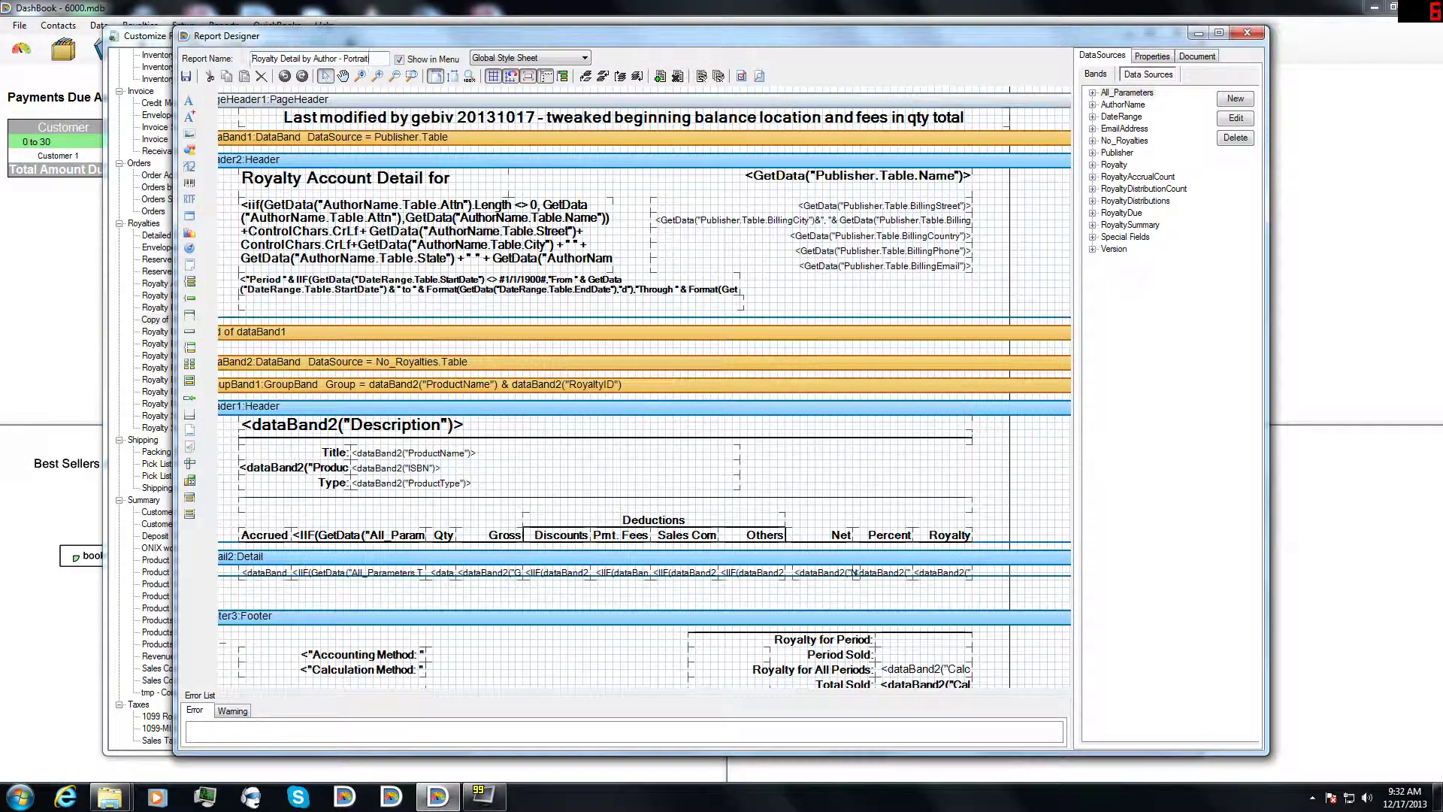
type("2")
left_click(890, 573)
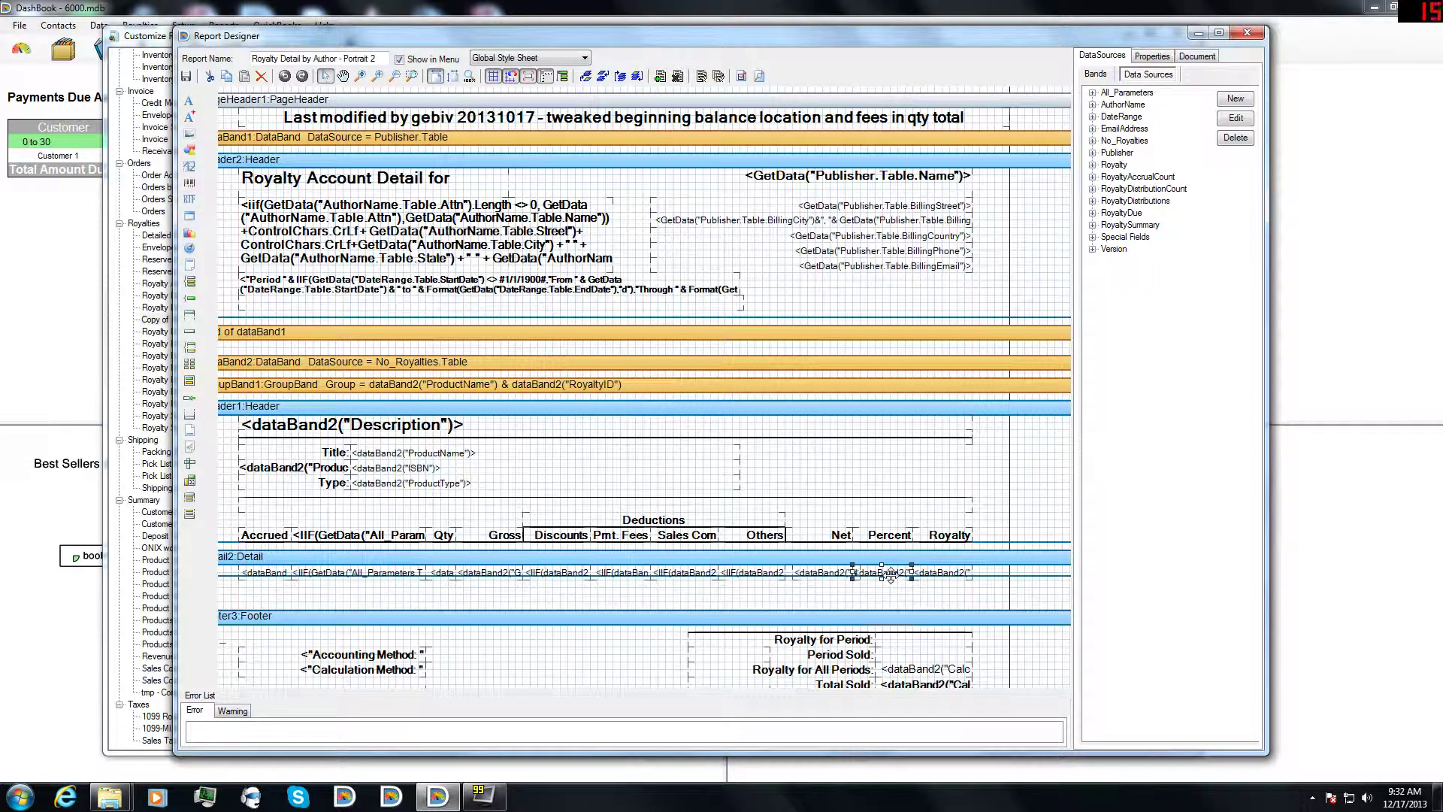
- Preview the report, close the viewer, and show the Percent field's properties
left_click(759, 75)
left_click(966, 309)
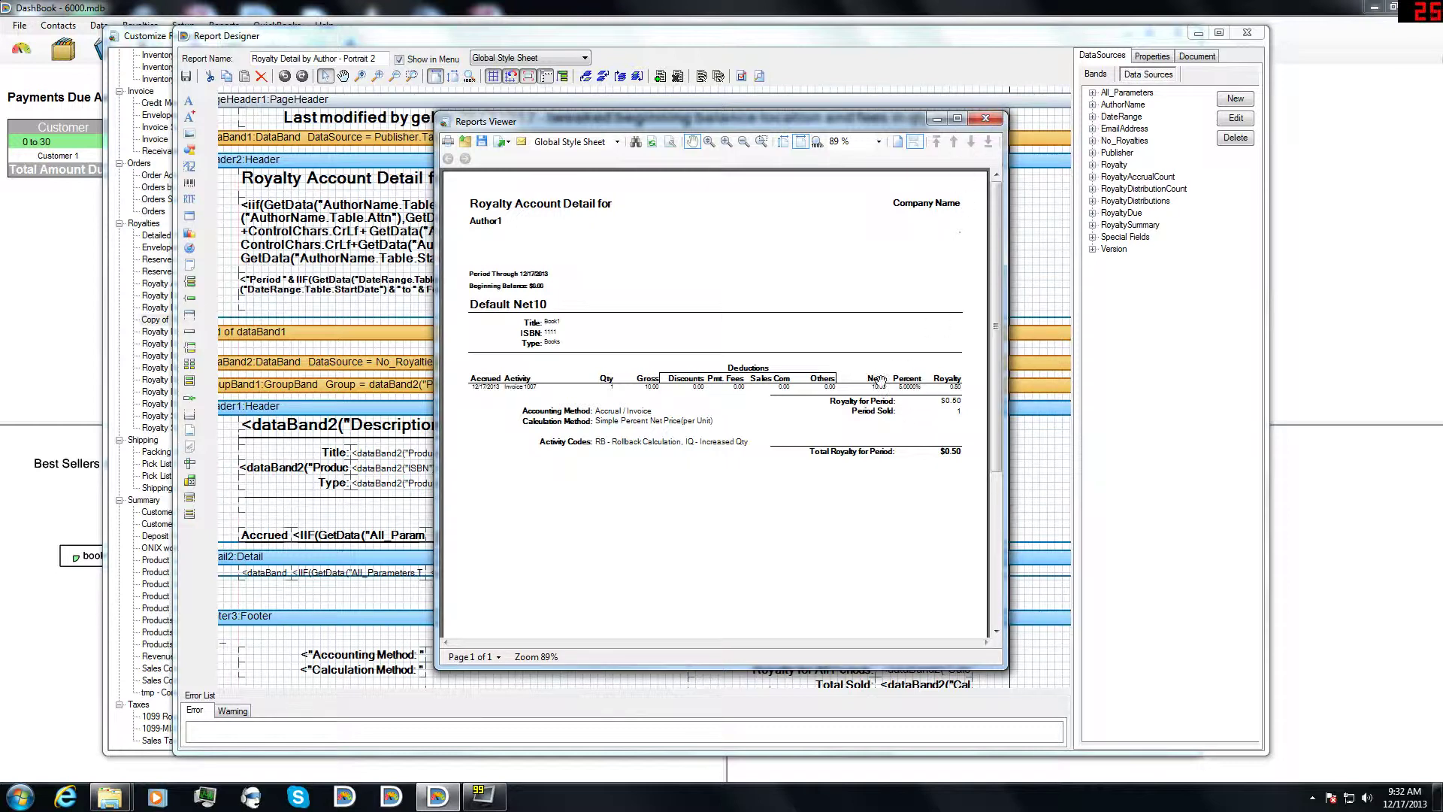
left_click(984, 121)
left_click(1148, 57)
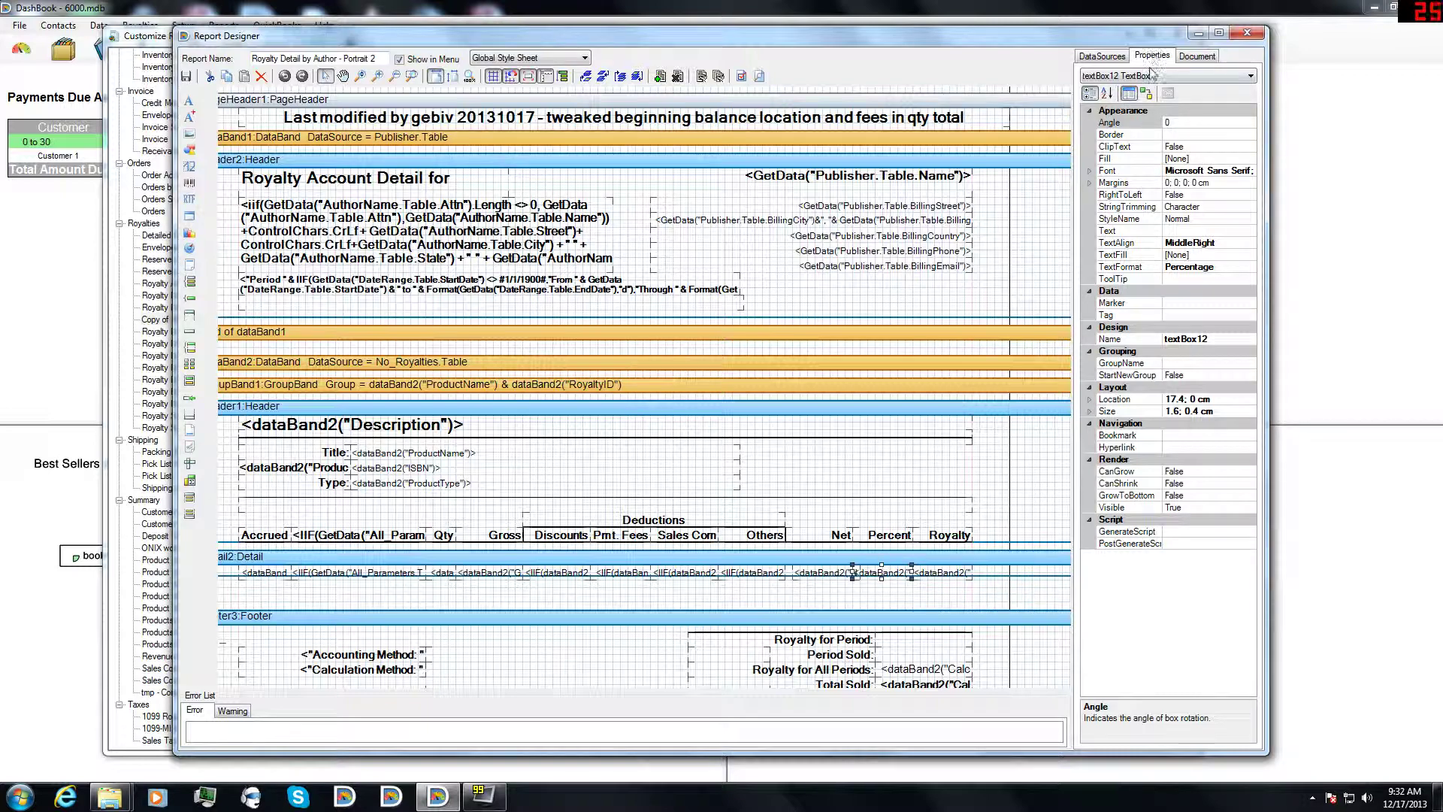
- Open the Format Editor for the Percent field's TextFormat property
left_click(1161, 267)
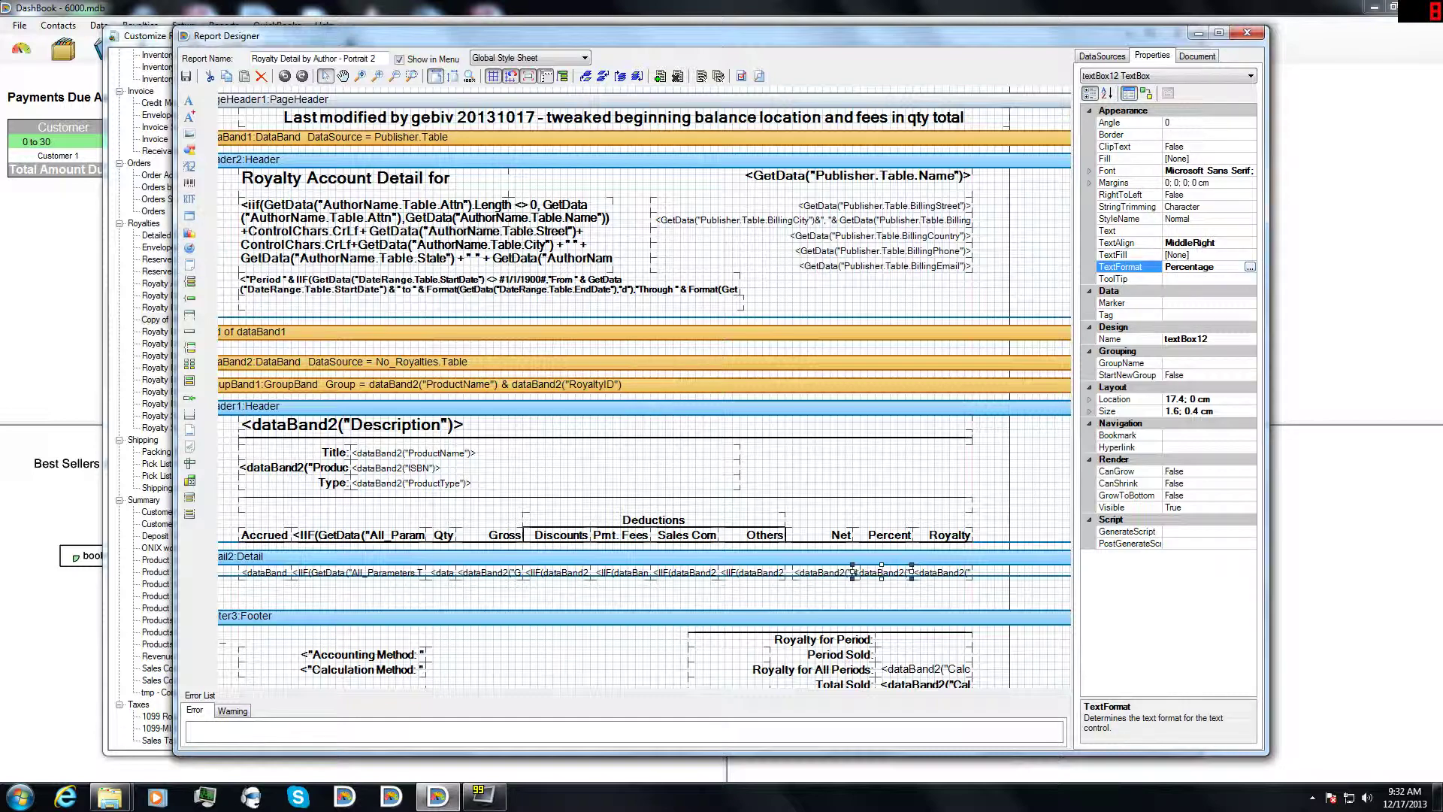
left_click(1250, 268)
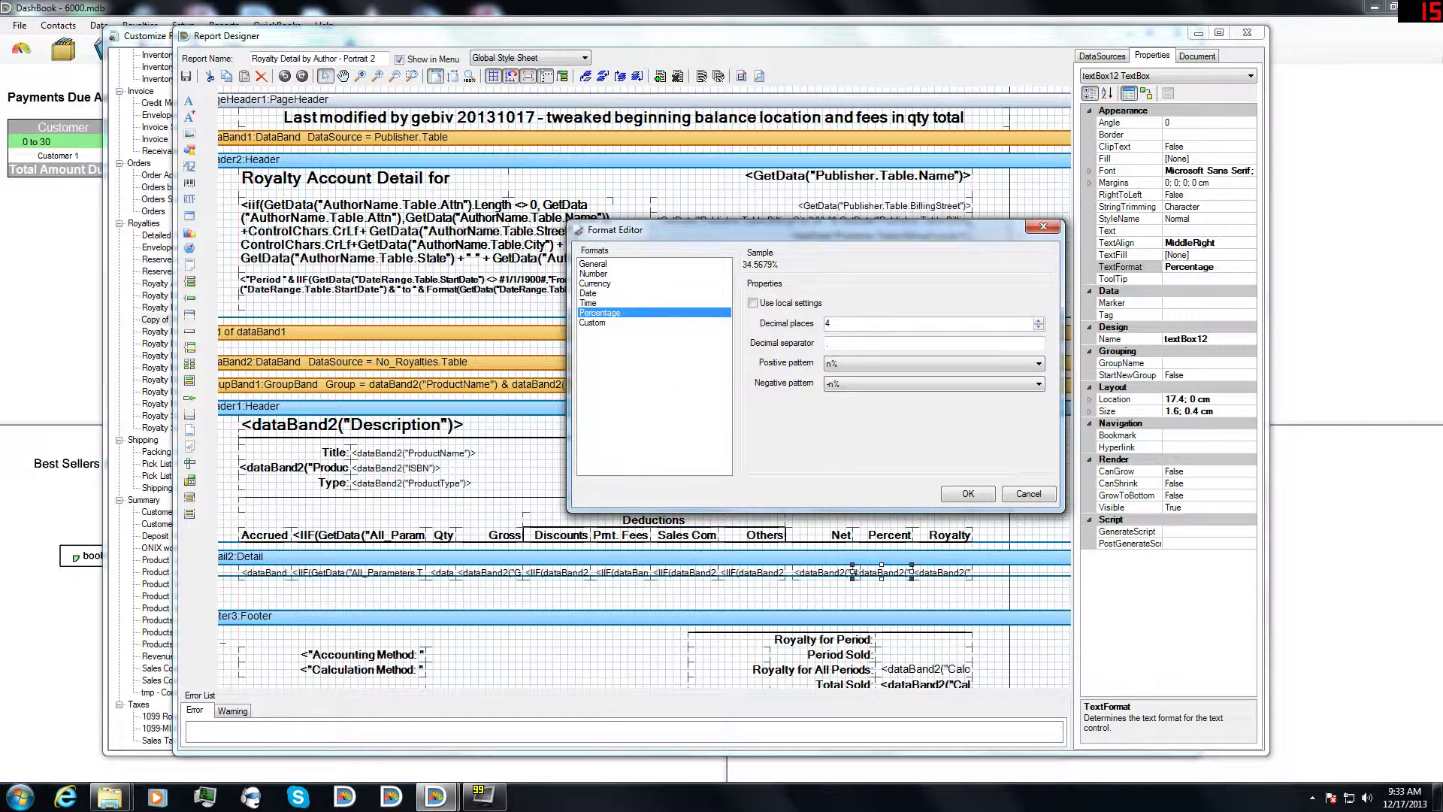
- Set the Percent field's format to 2 decimal places instead of 4
key("Tab")
left_click(970, 494)
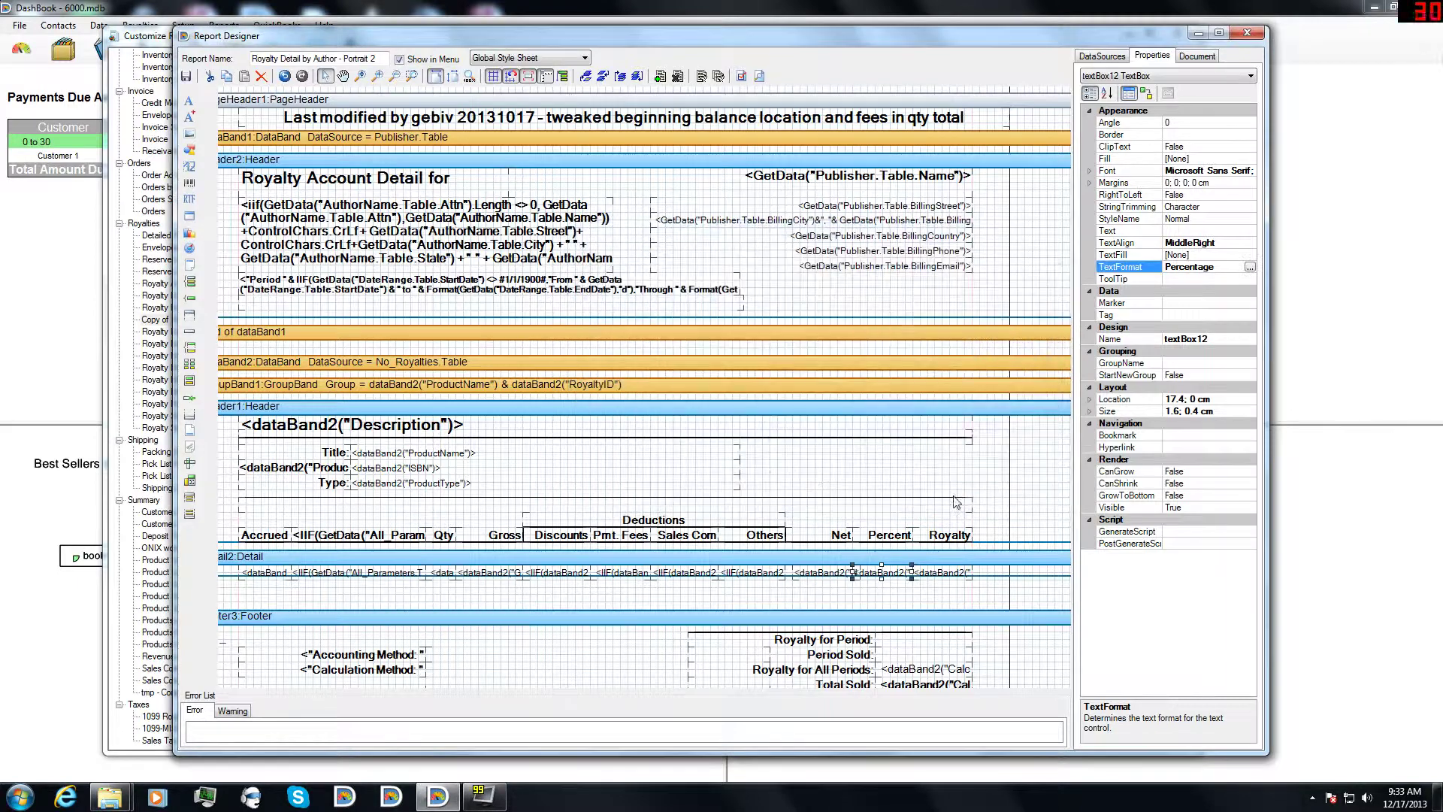
- Preview the report with Percent at 5.00%, then save and close the designer
left_click(758, 76)
left_click(980, 306)
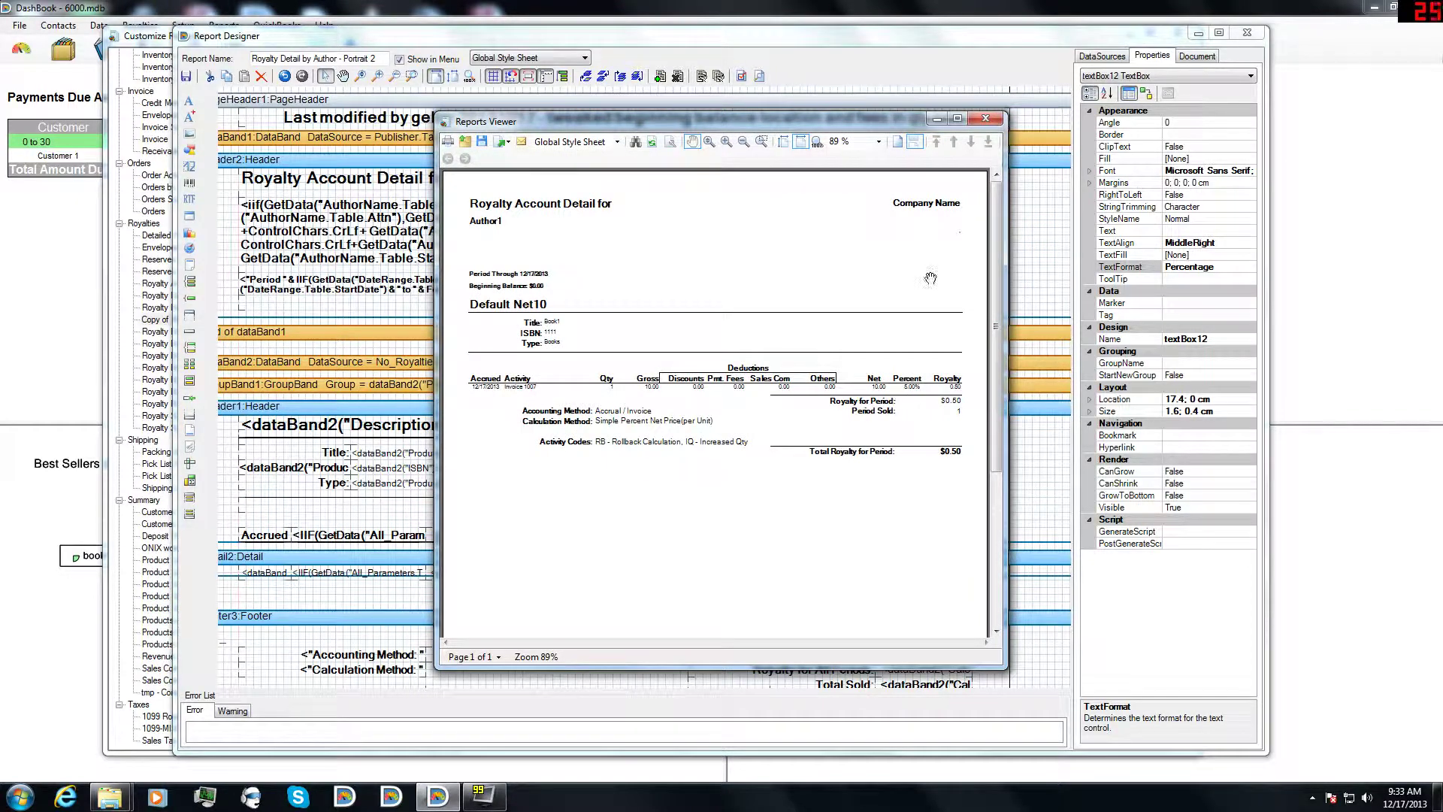
left_click(985, 119)
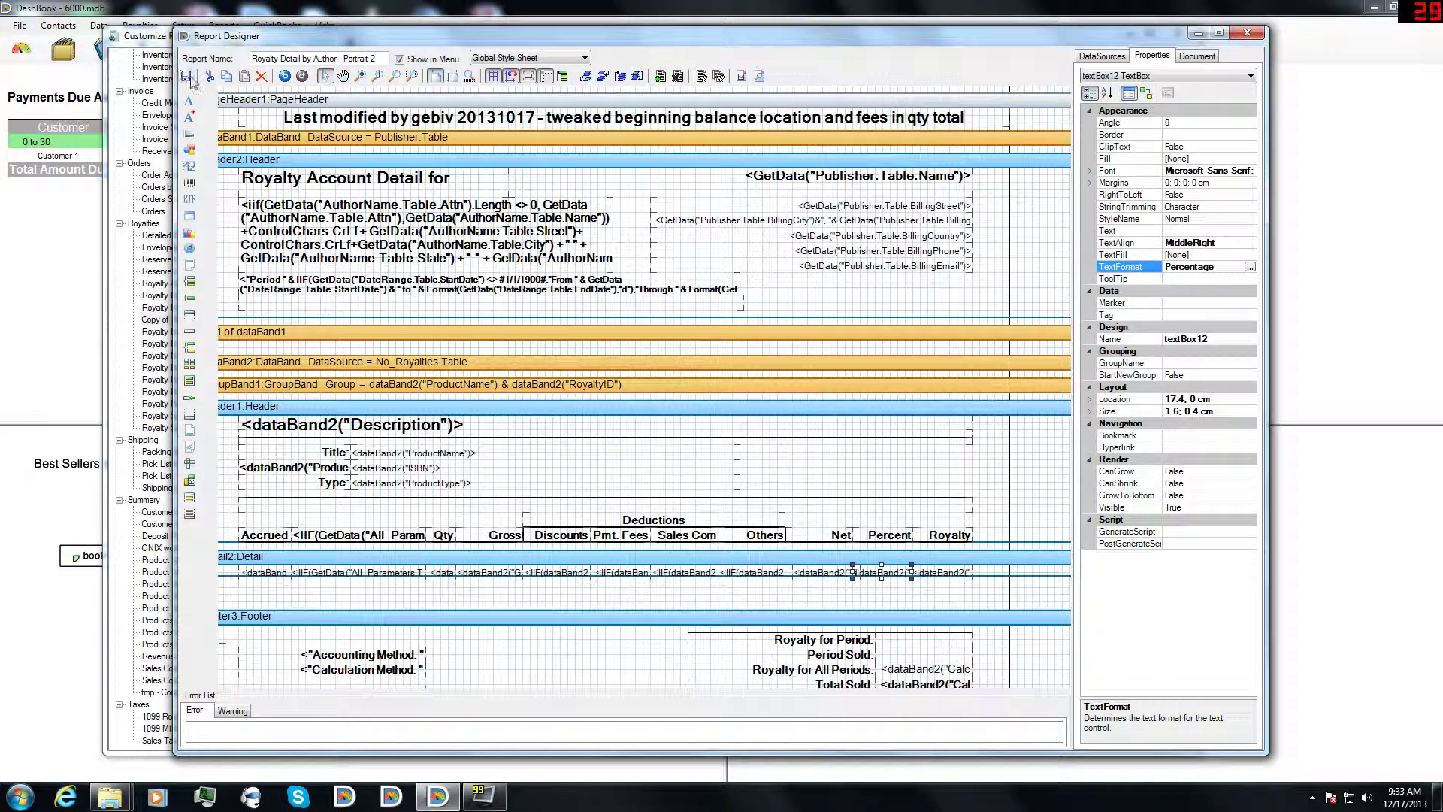
left_click(1244, 35)
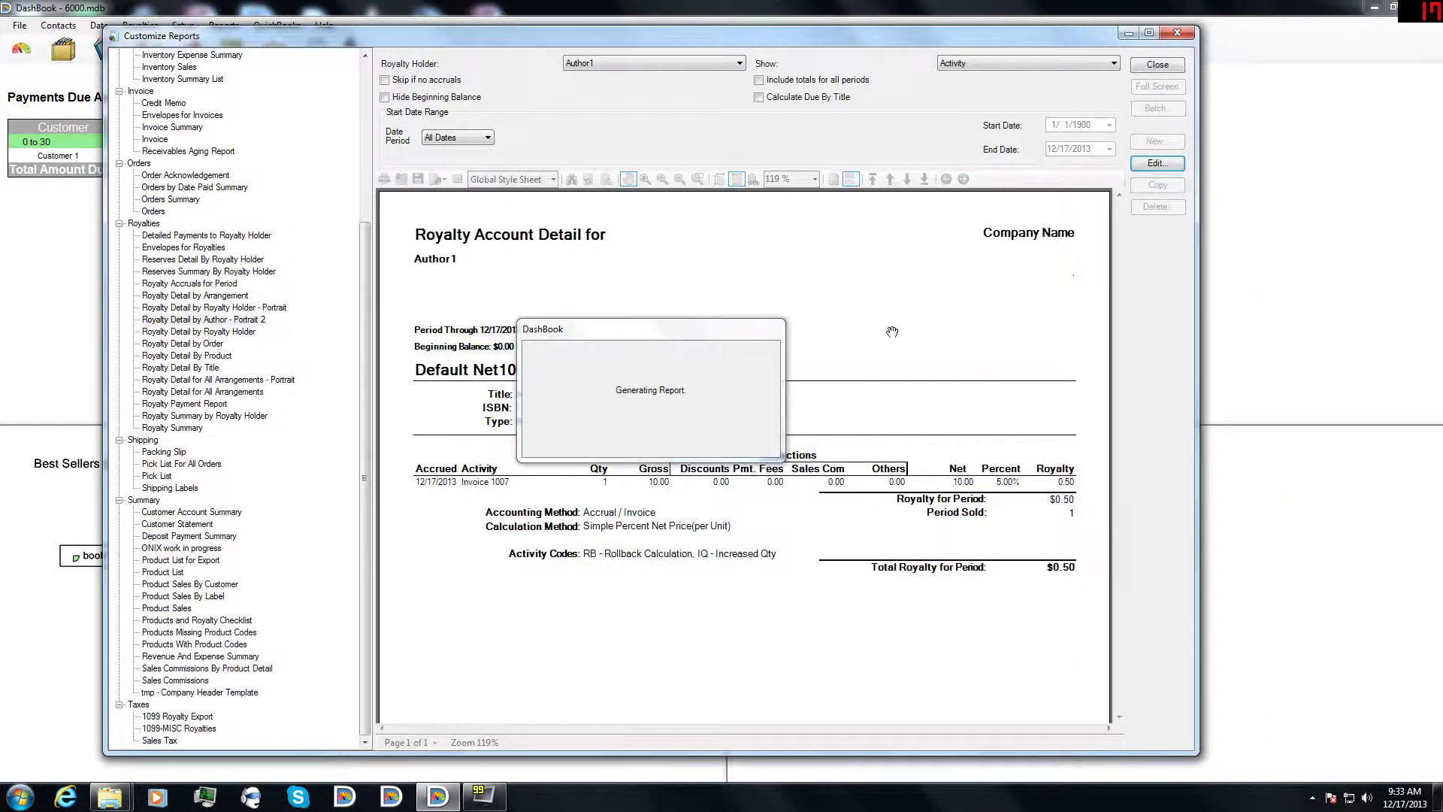